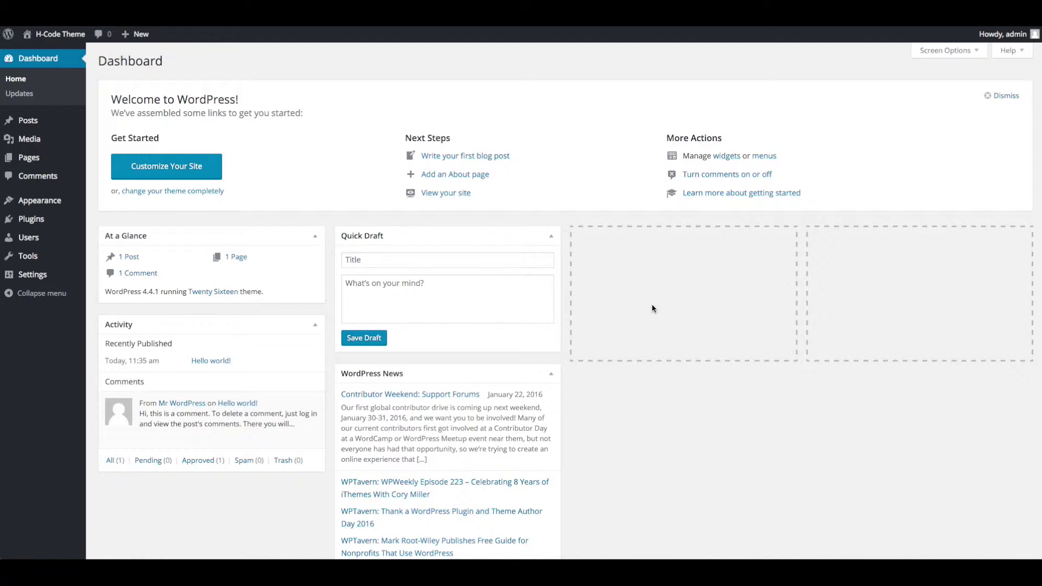
- In Finder, open the H-CODE_WORDPRESS_UPLOAD_PACKAGE_1.0 folder and extract H-Code.zip
key("super+Tab")
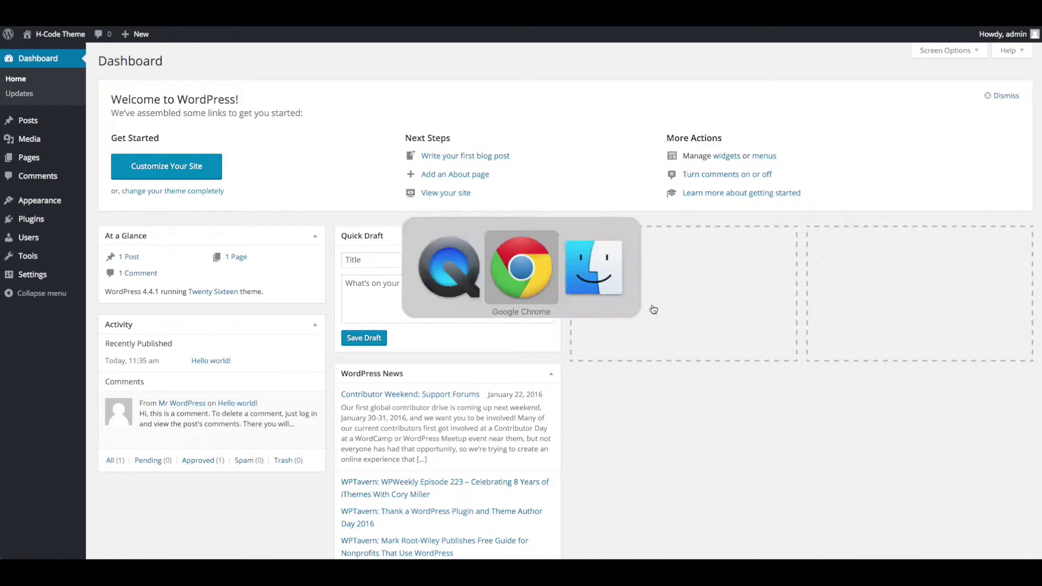
key("super+Tab")
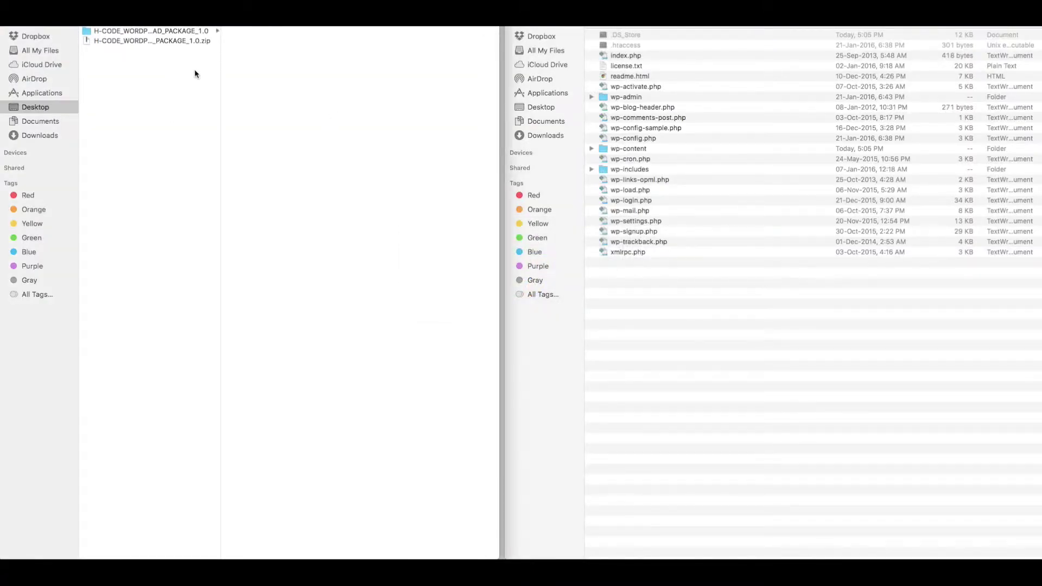
left_click(189, 41)
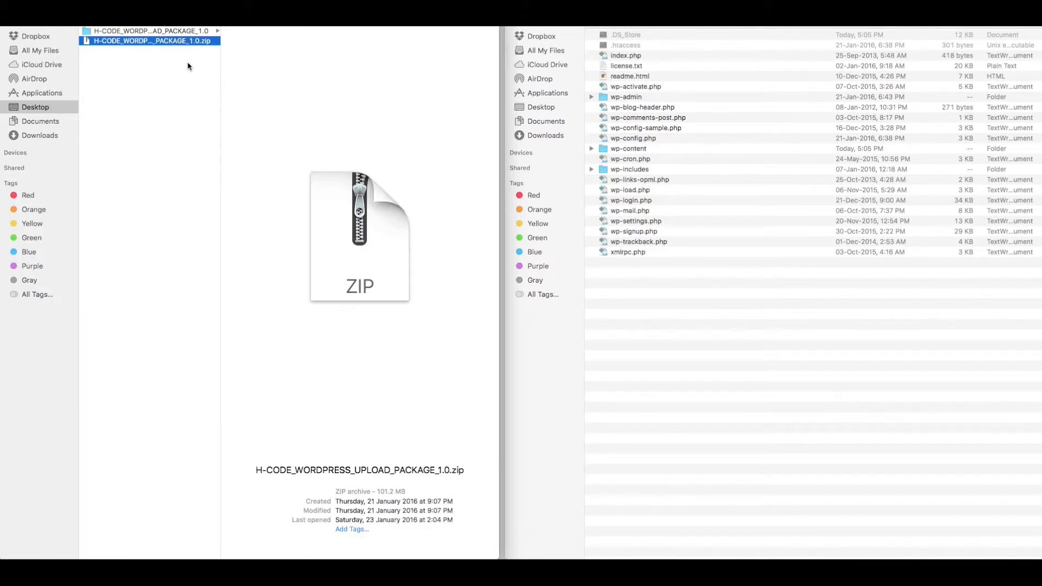
left_click(190, 31)
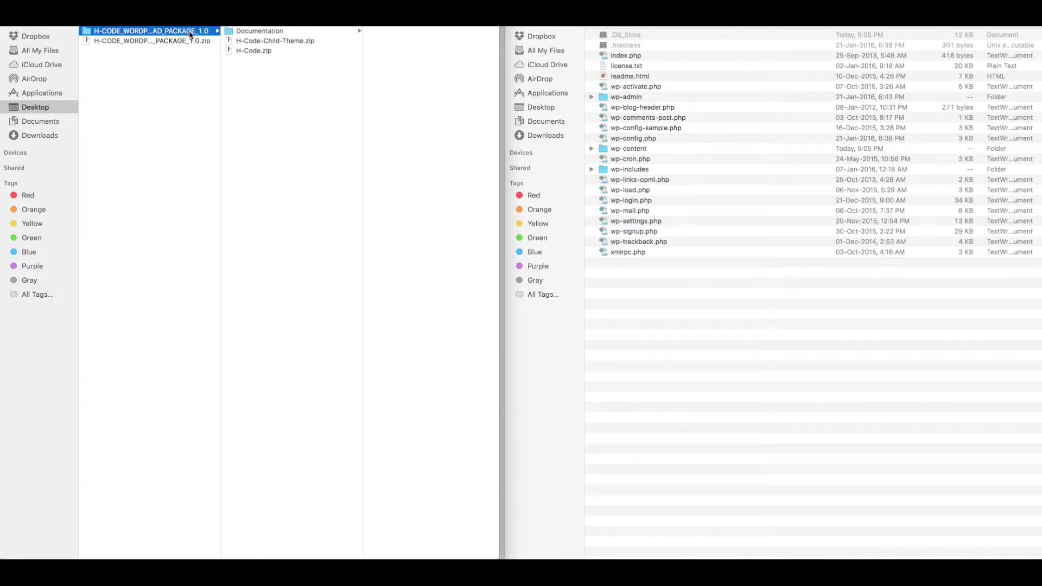
double_click(263, 51)
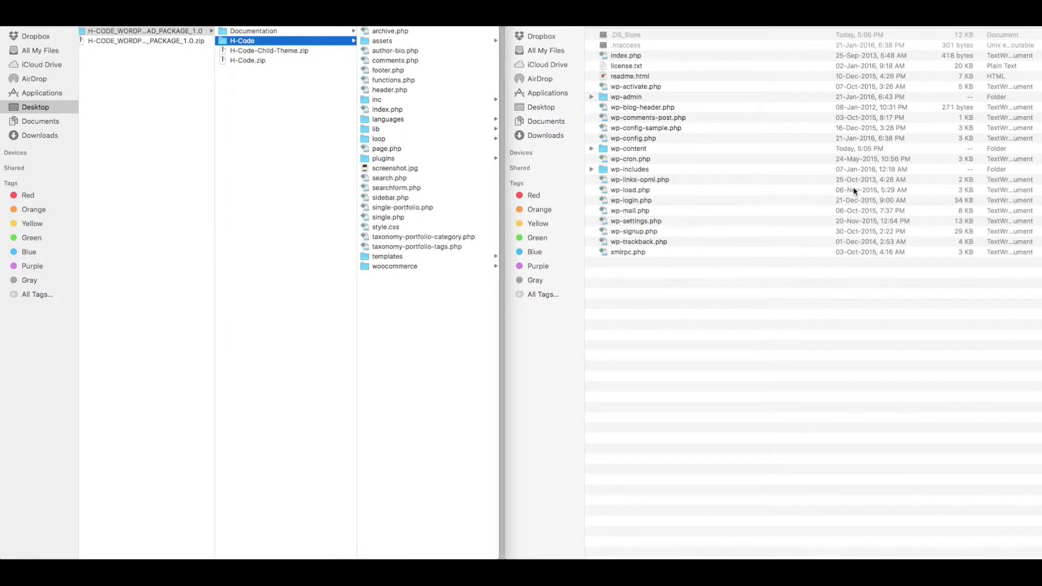
- Copy the H-Code folder into the site's wp-content/themes folder and switch back to Chrome
double_click(642, 150)
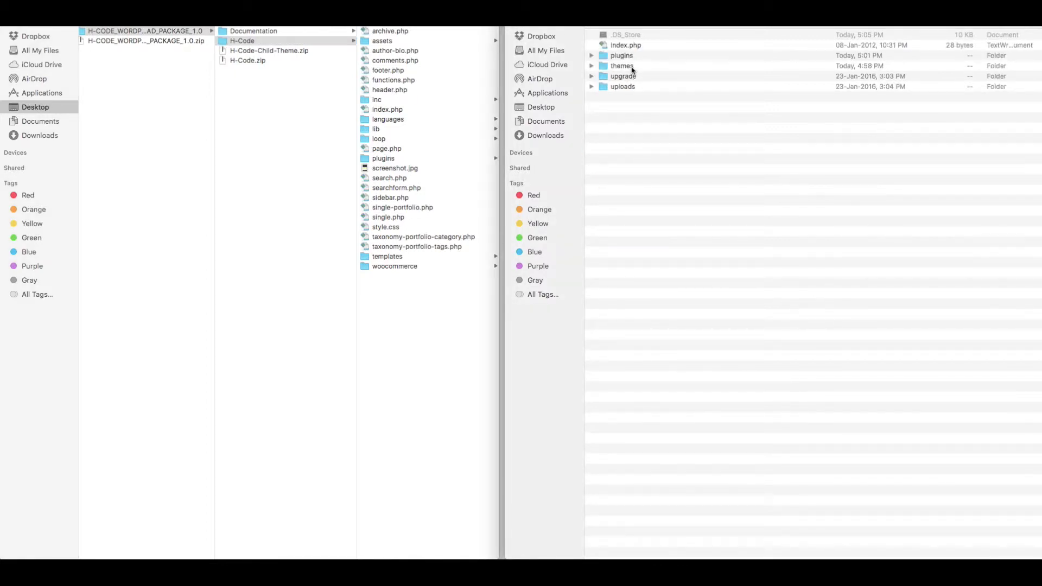
double_click(632, 67)
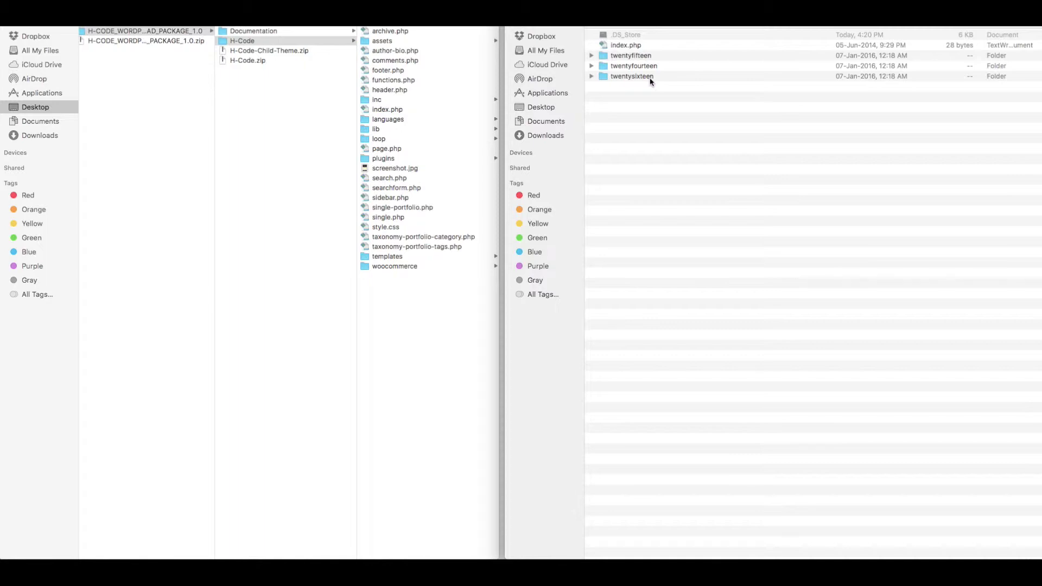
left_click(226, 43)
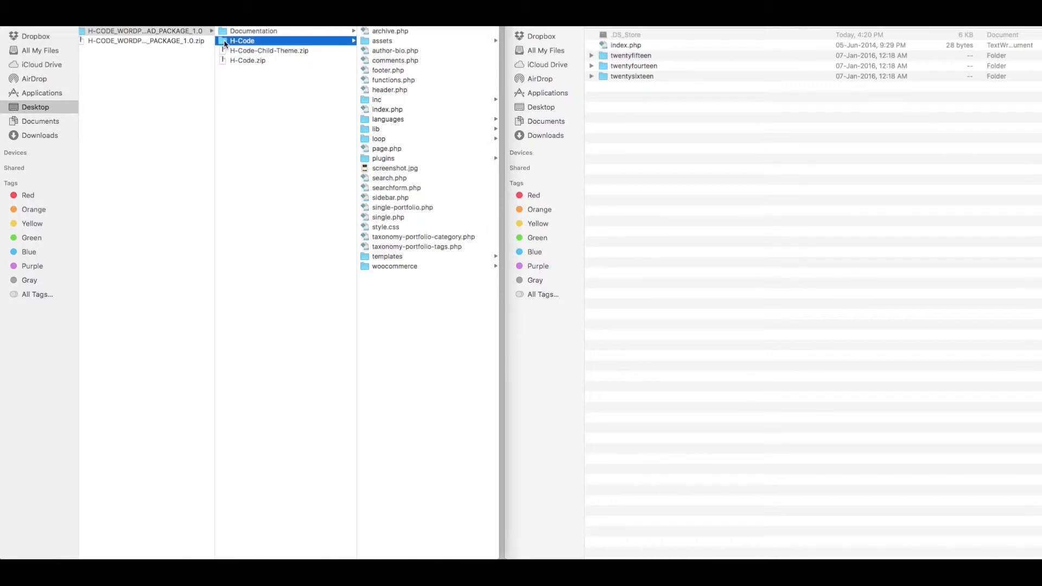
left_click_drag(227, 43, 645, 116)
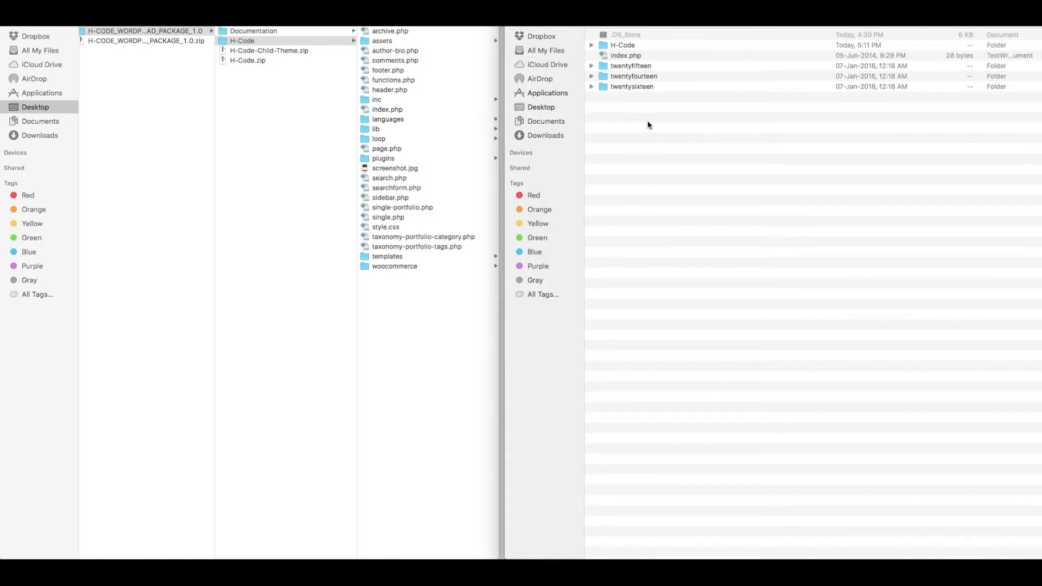
key("super+Tab")
key("super+Tab")
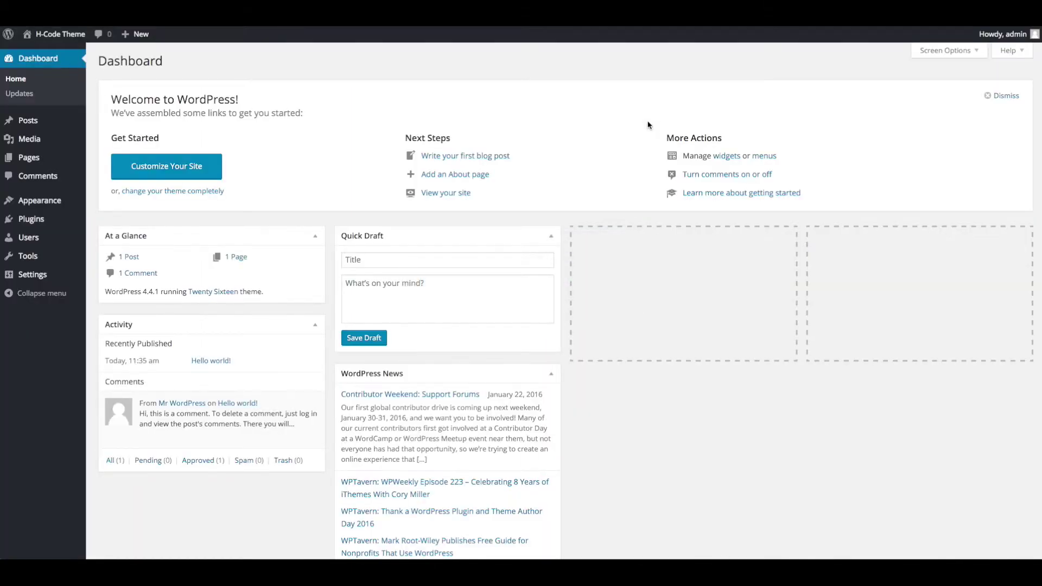
- Go to Appearance > Themes and activate the H-Code theme
mouse_move(64, 204)
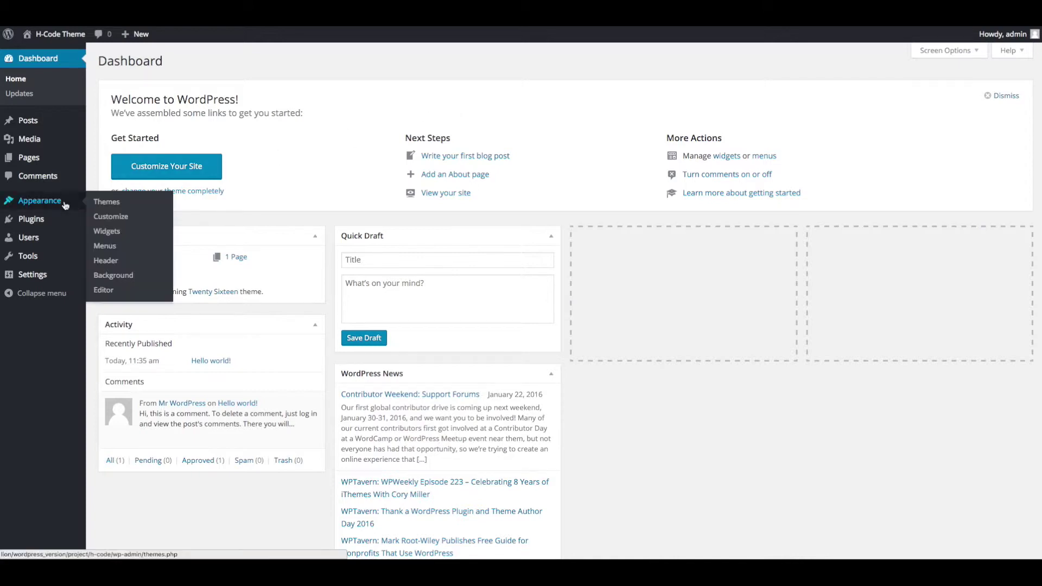
left_click(106, 203)
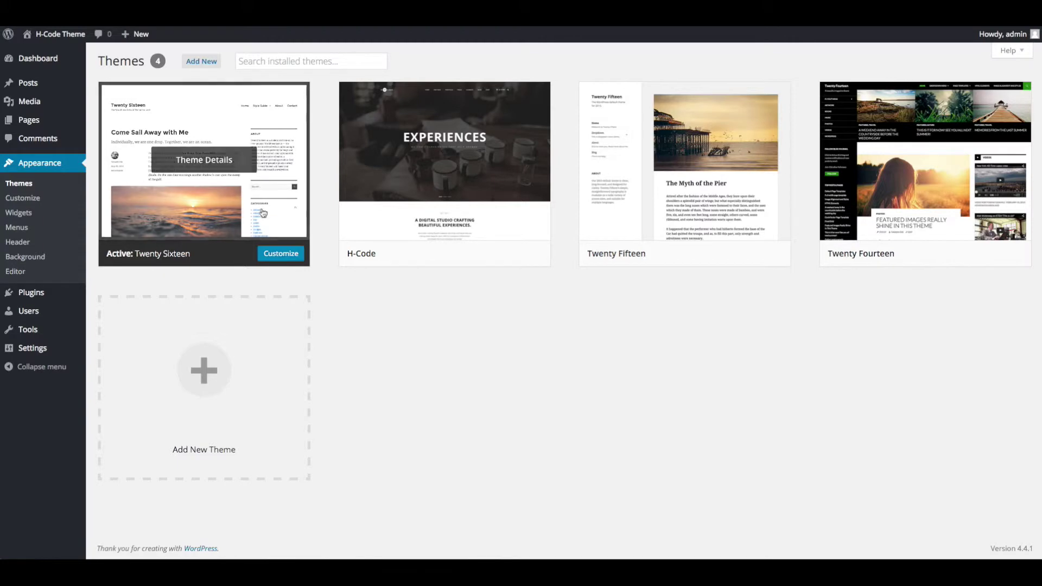
mouse_move(439, 212)
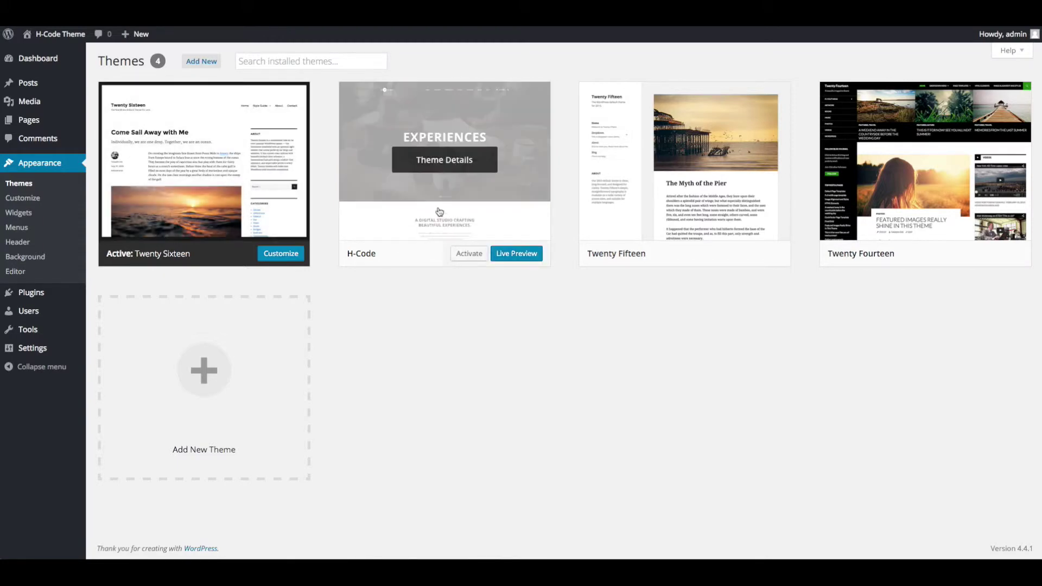
left_click(480, 257)
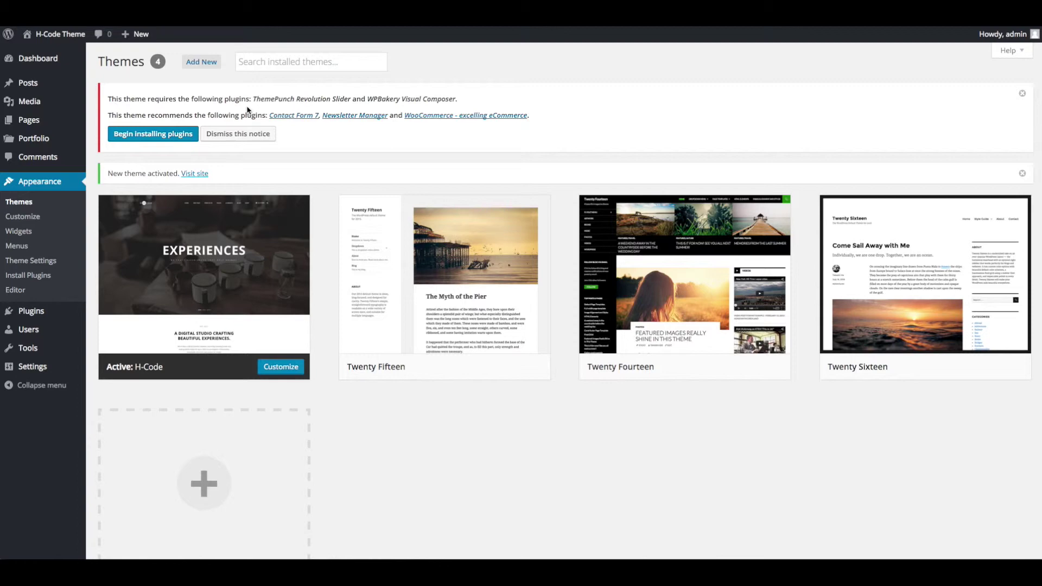
- Begin installing the H-Code theme's required plugins from its notice
left_click(170, 140)
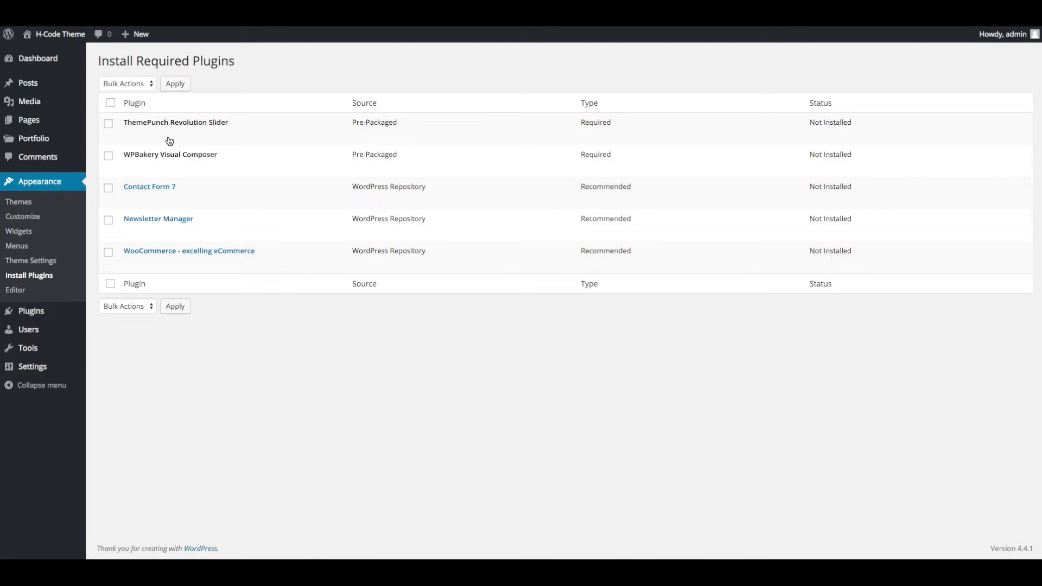
- Bulk-install all five listed H-Code plugins, then return to the plugin list
left_click(110, 103)
left_click(139, 311)
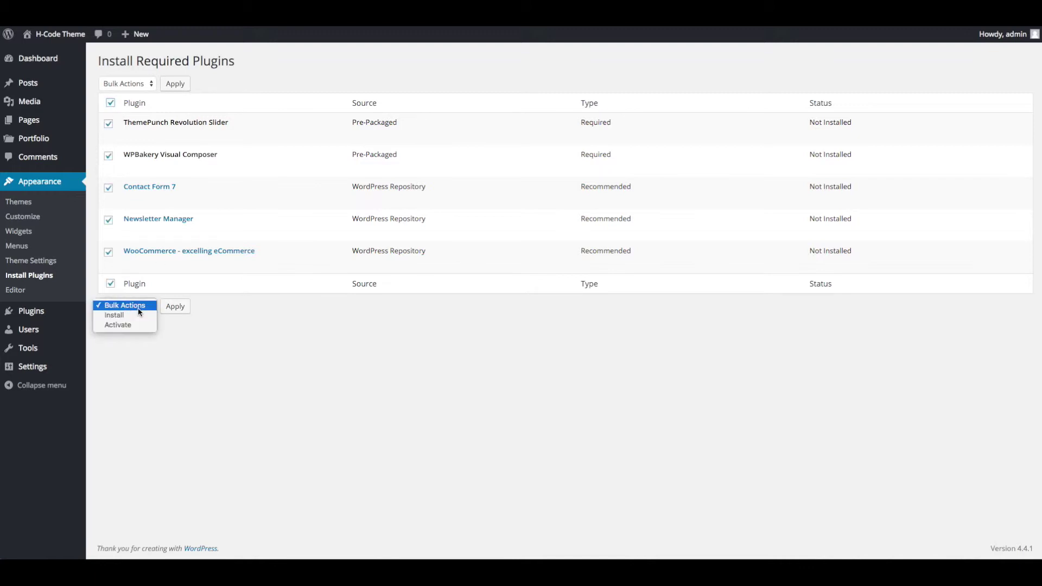
left_click(117, 314)
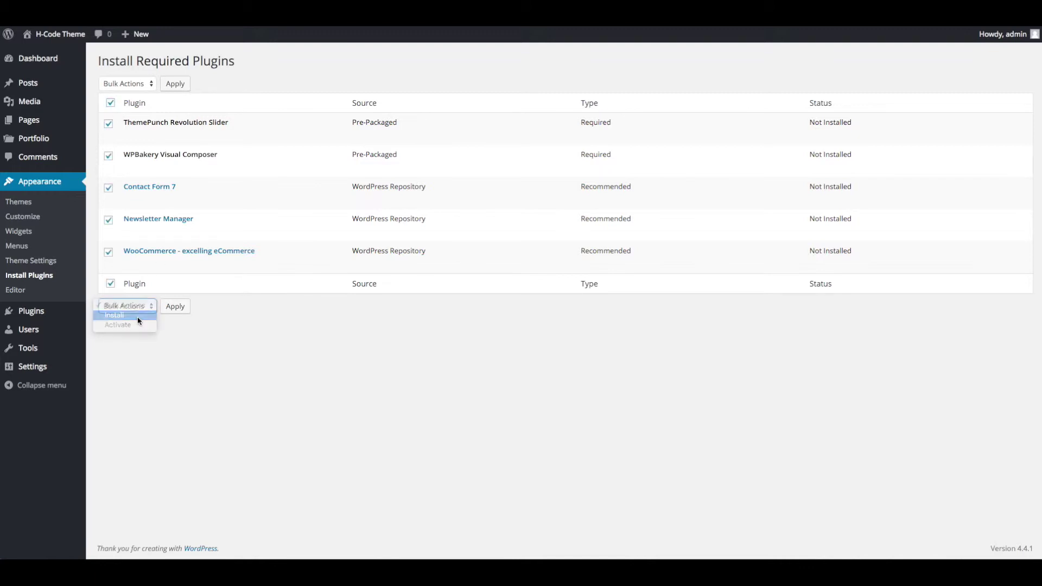
left_click(182, 308)
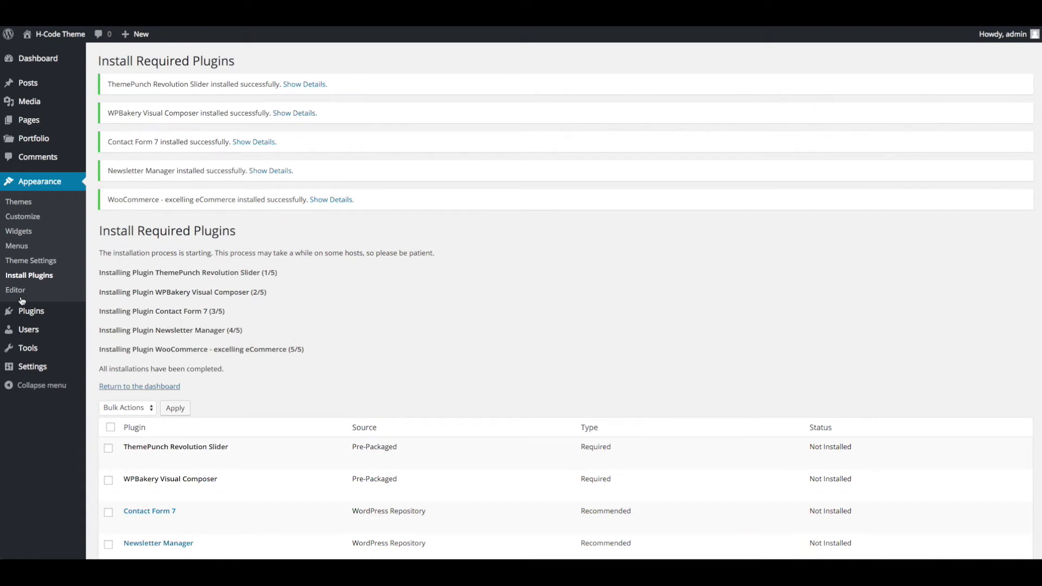
left_click(31, 281)
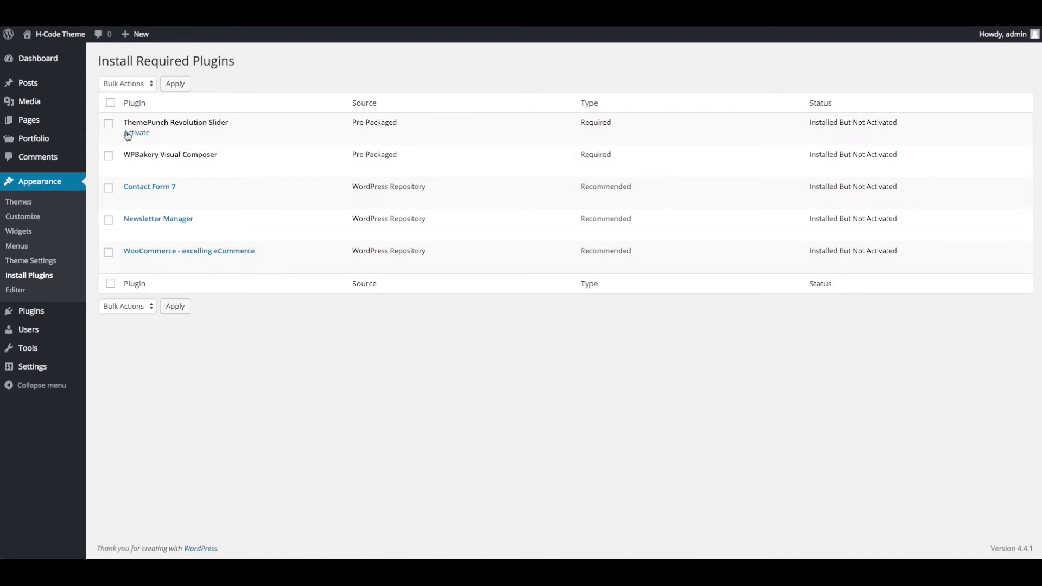
- Select all five installed H-Code plugins and apply the Activate bulk action
left_click(111, 102)
left_click(129, 306)
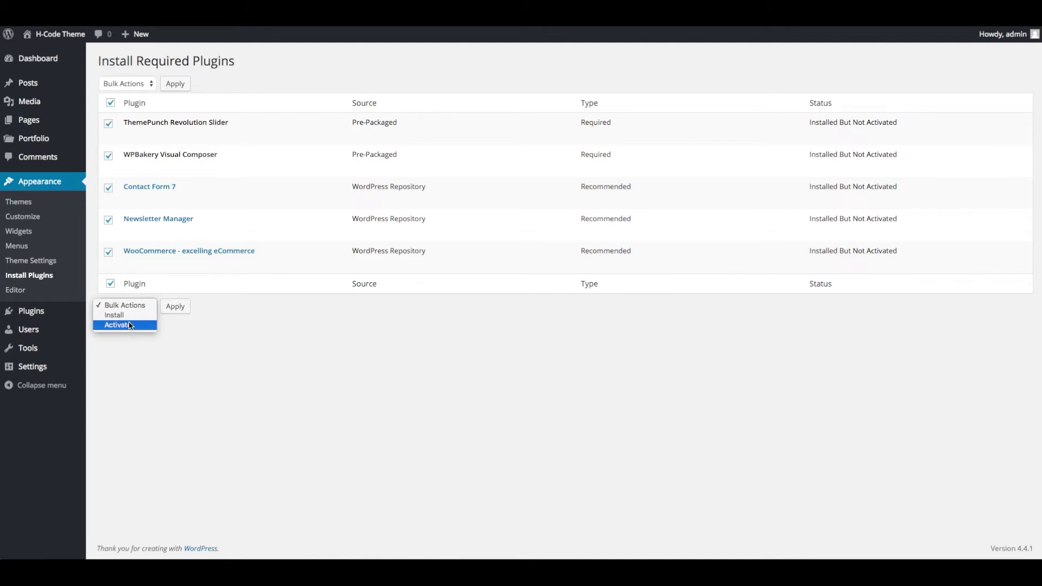
left_click(144, 329)
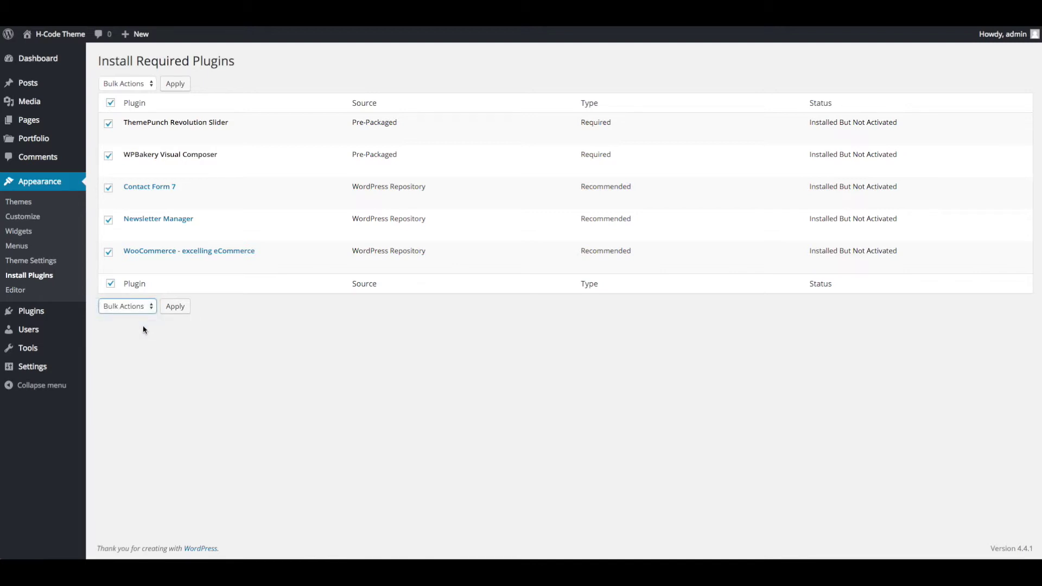
left_click(175, 306)
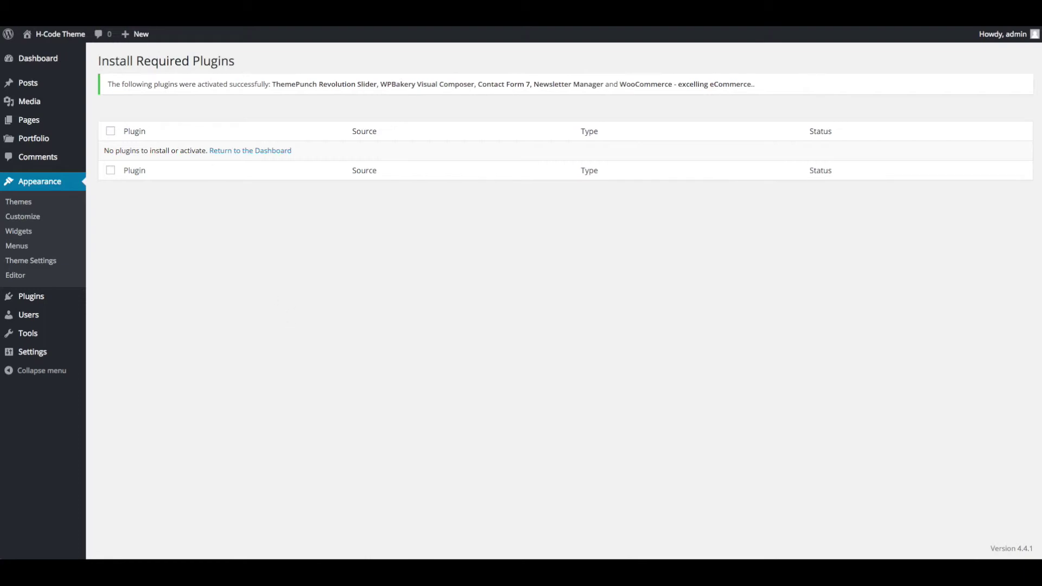
left_click(54, 34)
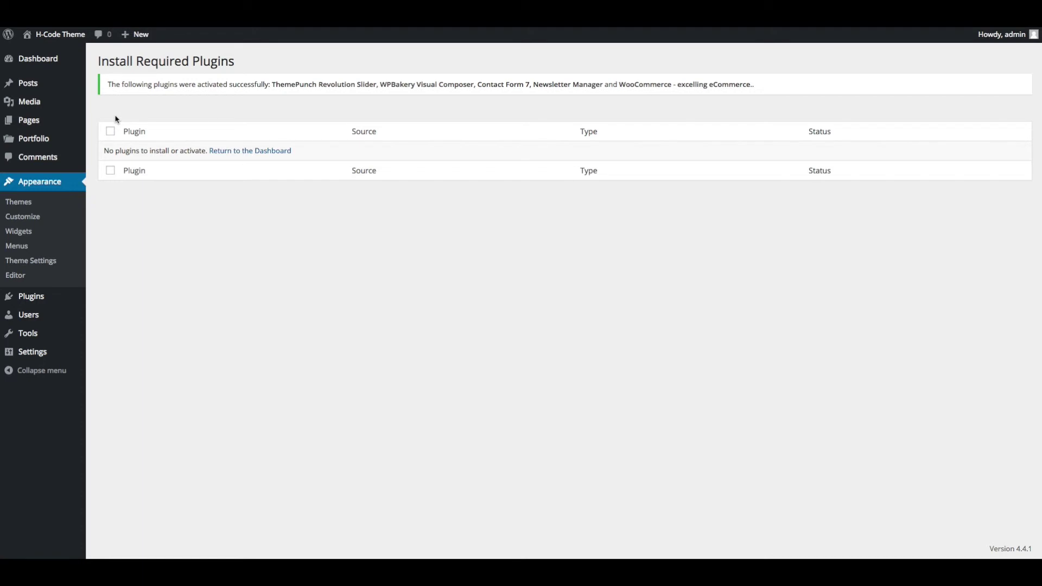
- In H-Code Theme Settings, decline tracking and start Import Demo Data, confirming with OK
left_click(37, 266)
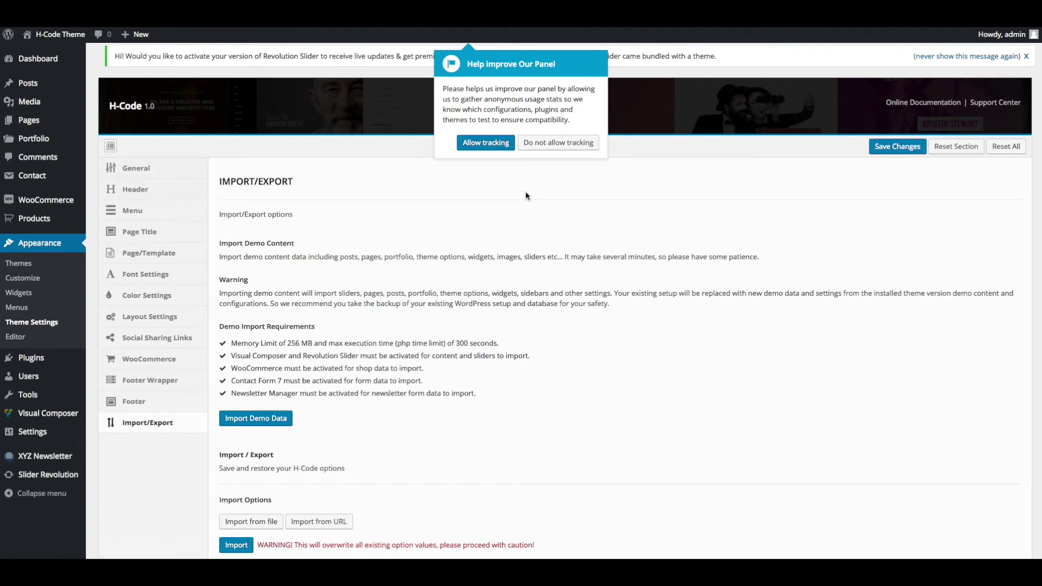
left_click(548, 146)
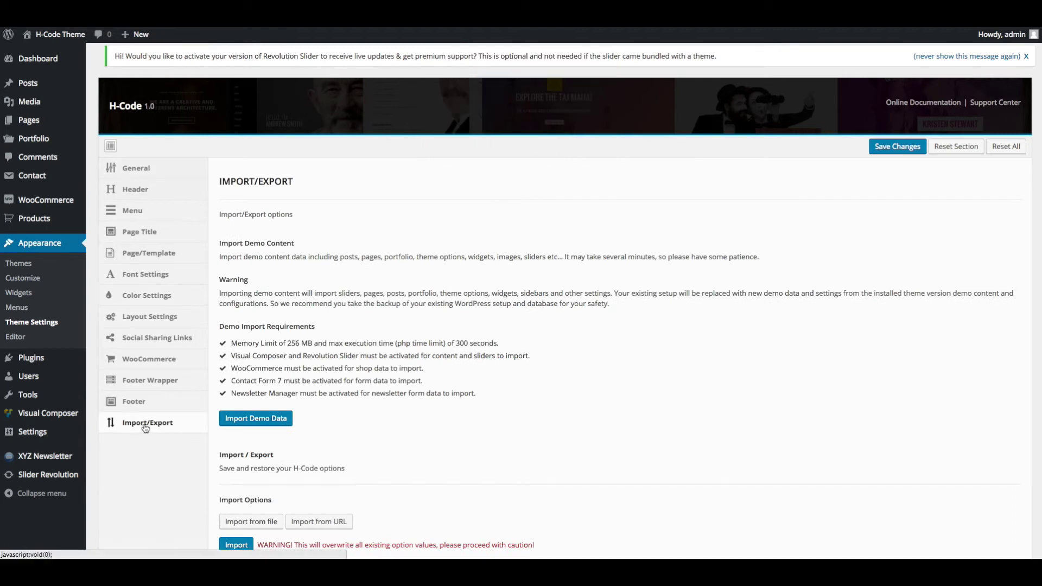
scroll(288, 413, "down", 3)
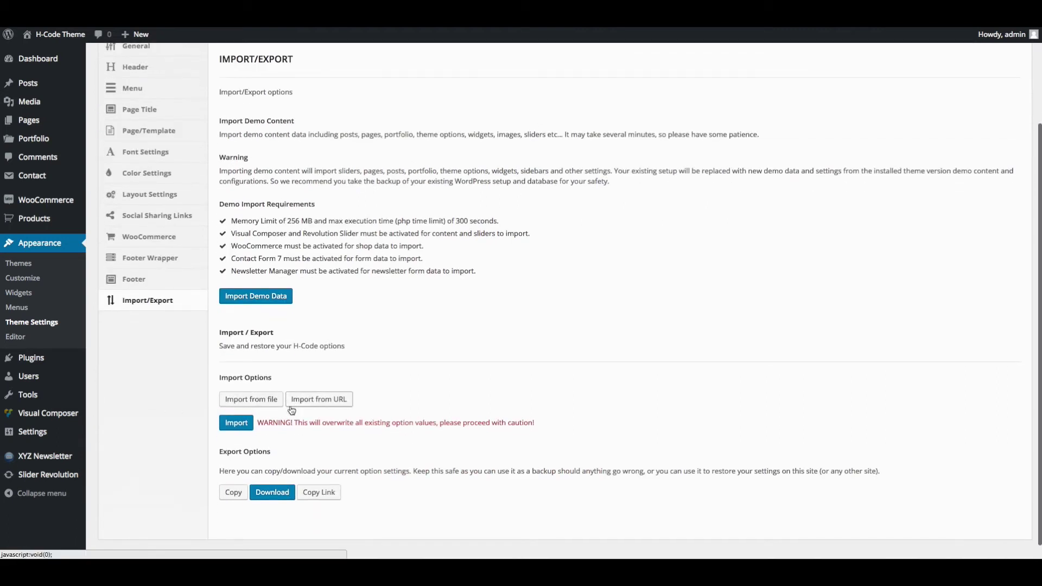
left_click(258, 300)
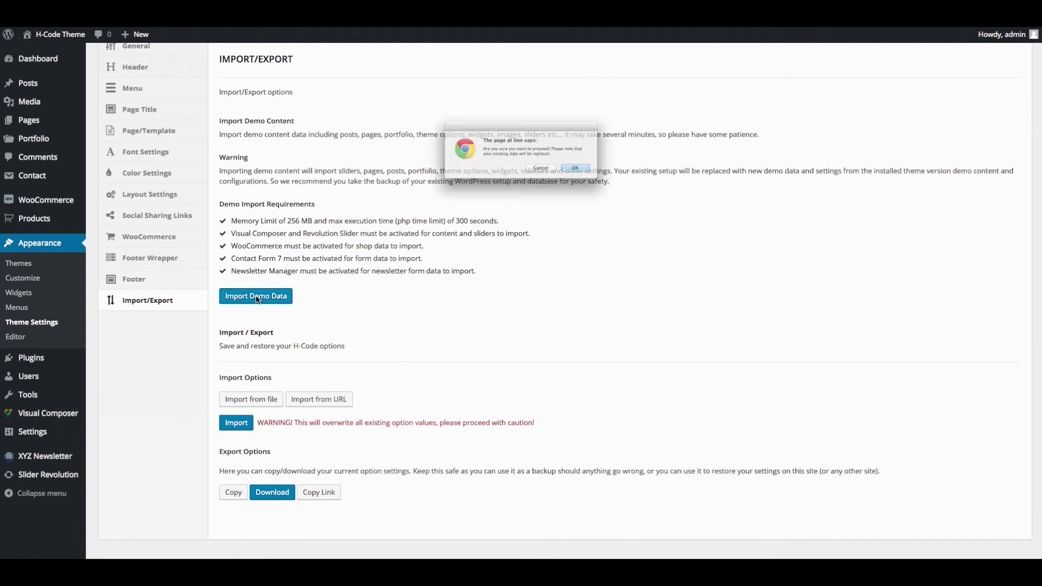
left_click(612, 175)
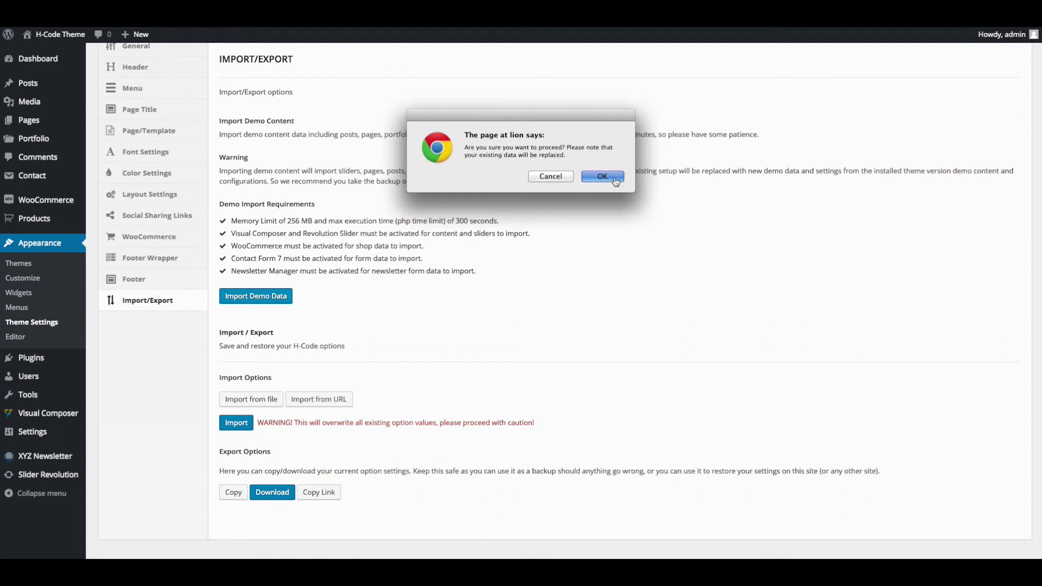
- Scroll down to follow the demo import output until it completes
scroll(608, 190, "down", 2)
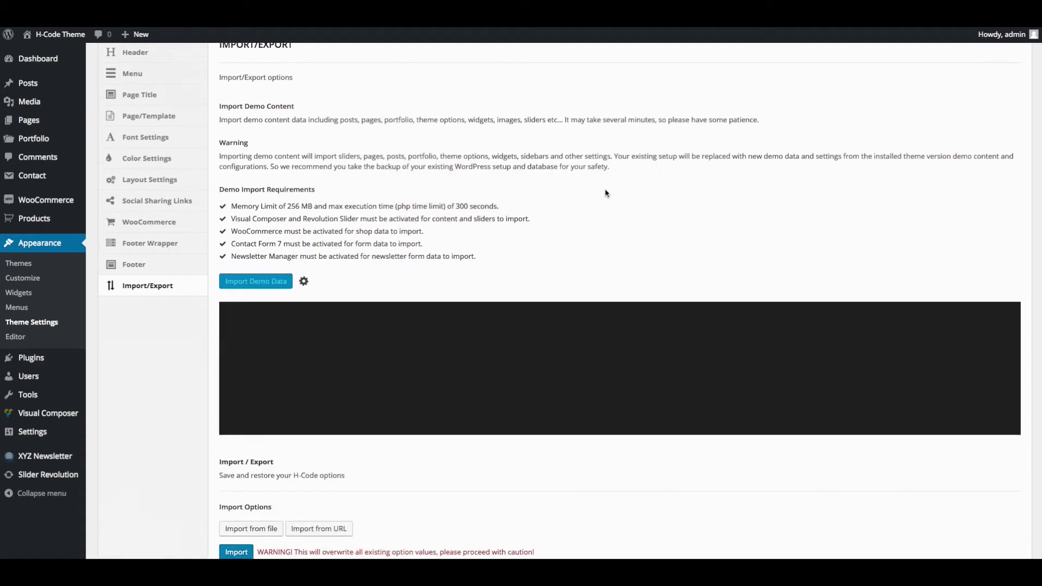